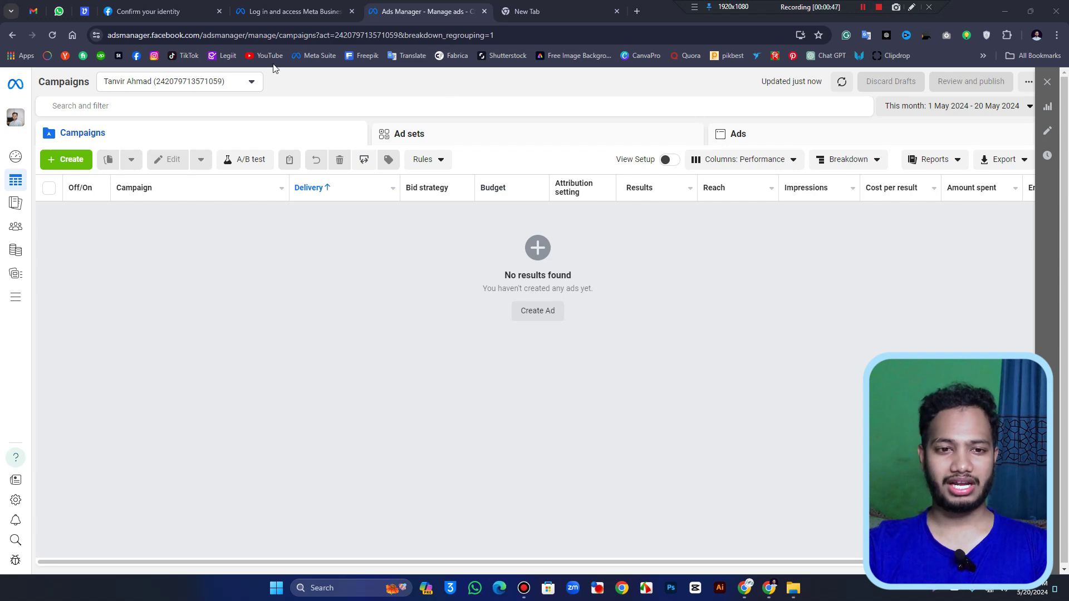
Copy the adsmanager.facebook.com address into the empty browser tab, load it, and show the list of business portfolios and accounts.
left_click(131, 36)
left_click_drag(228, 35, 132, 36)
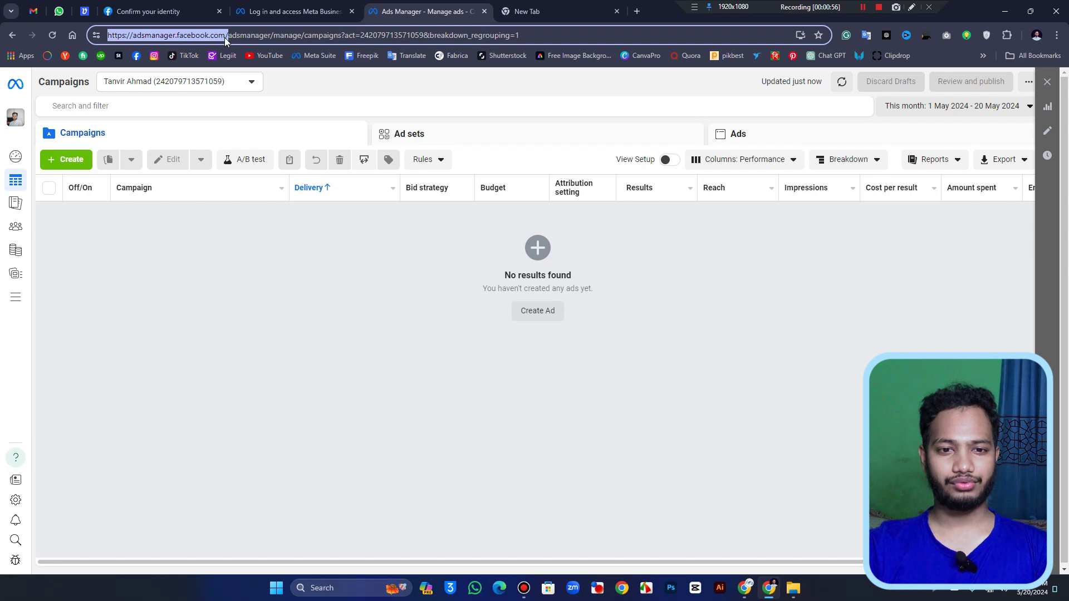
key("ctrl+c")
left_click(529, 12)
left_click(529, 34)
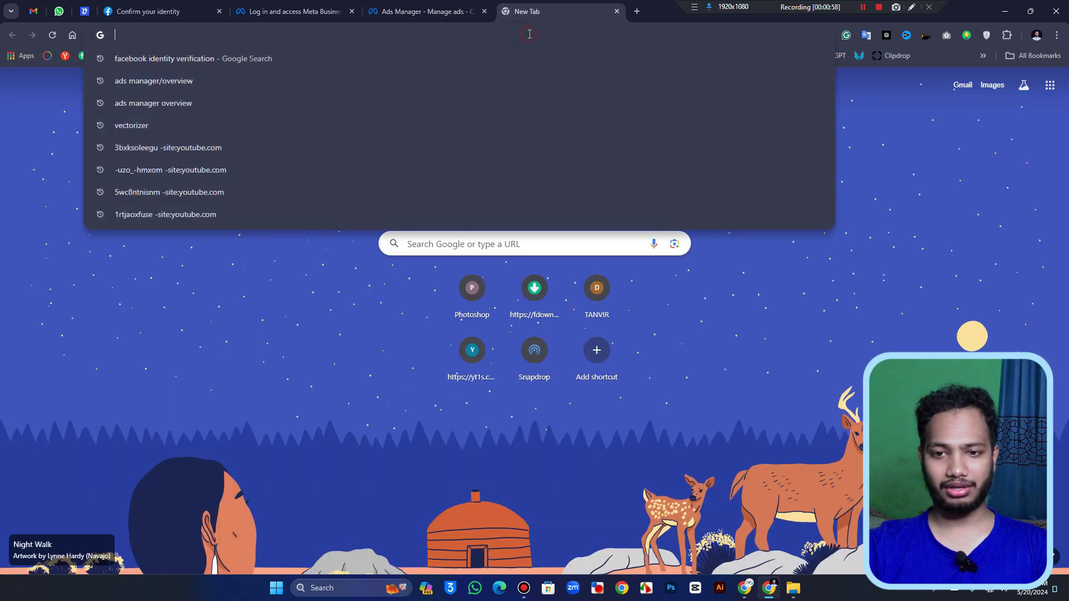
key("ctrl+v")
key("Return")
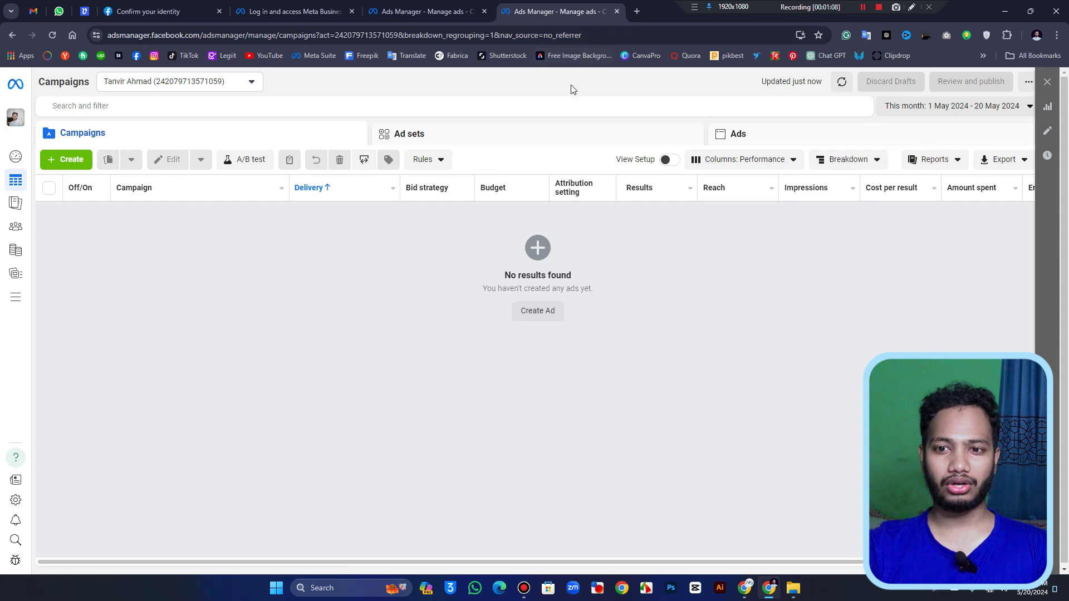
left_click(16, 118)
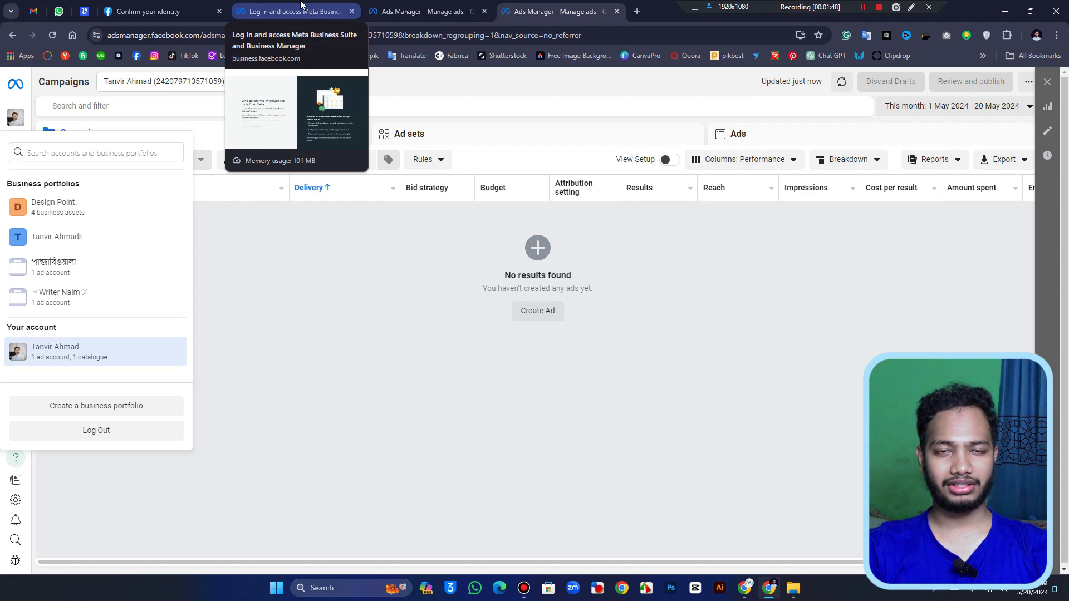
Examine the Confirm your identity help page for accepted government and non-government IDs and the ID requirements for ads.
left_click(301, 4)
left_click(200, 4)
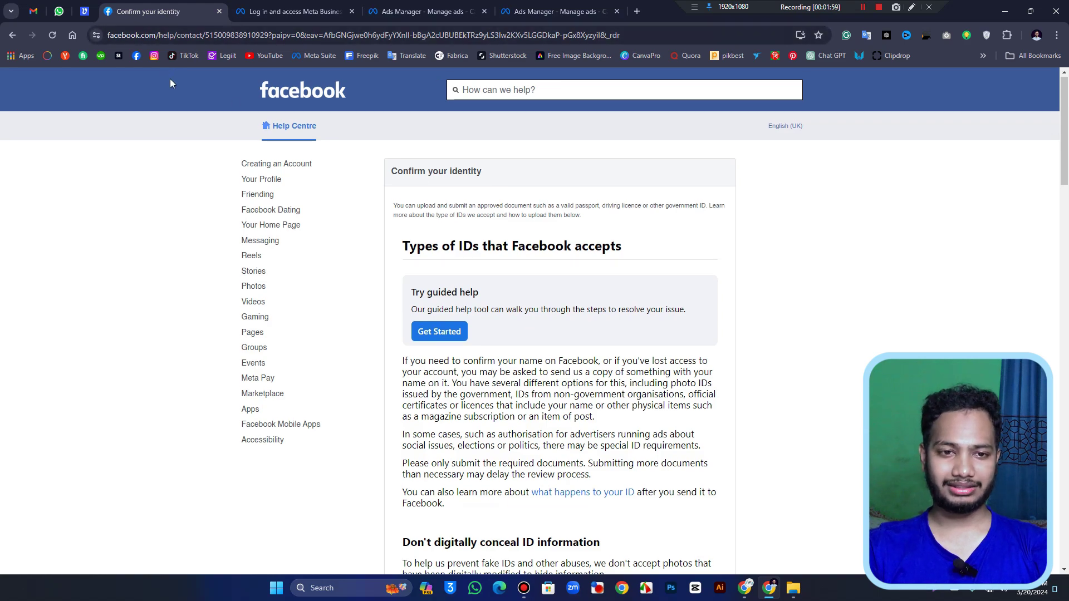
scroll(429, 163, "down", 7)
scroll(495, 184, "up", 8)
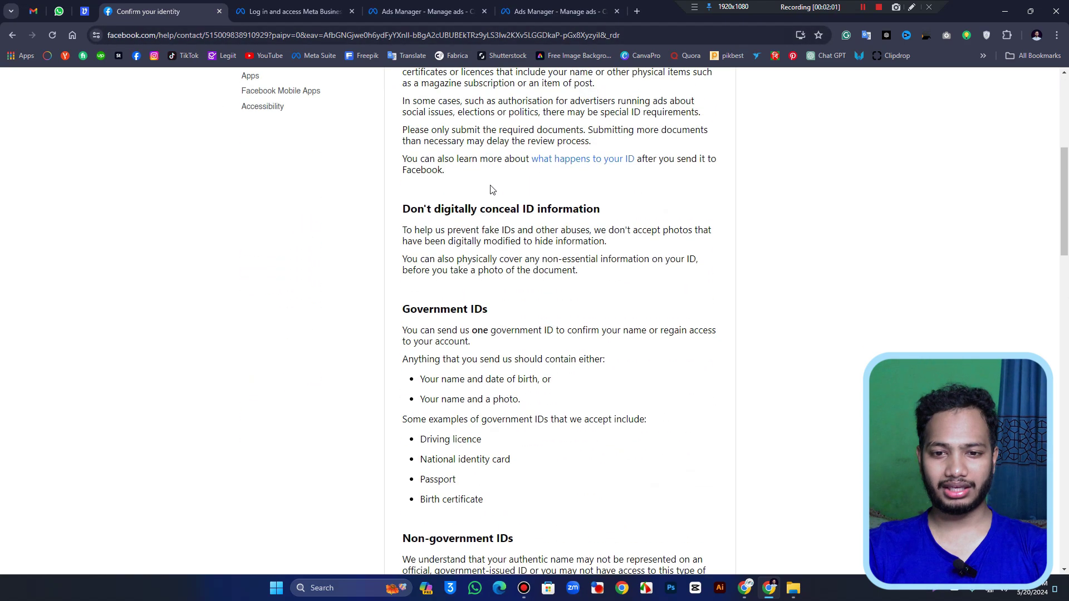
scroll(461, 178, "down", 5)
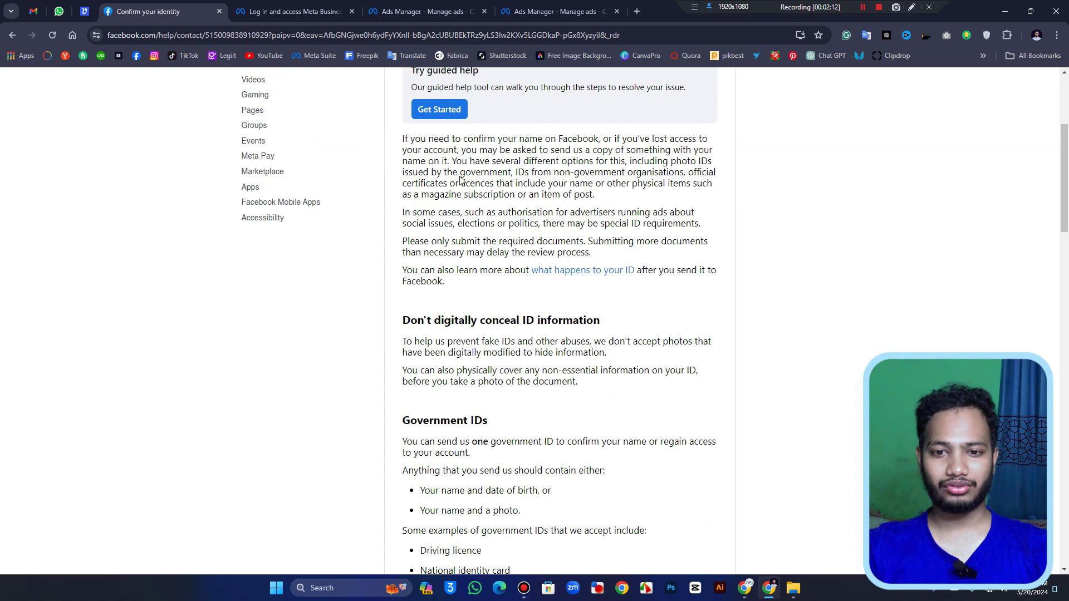
scroll(462, 180, "down", 3)
scroll(495, 208, "down", 1)
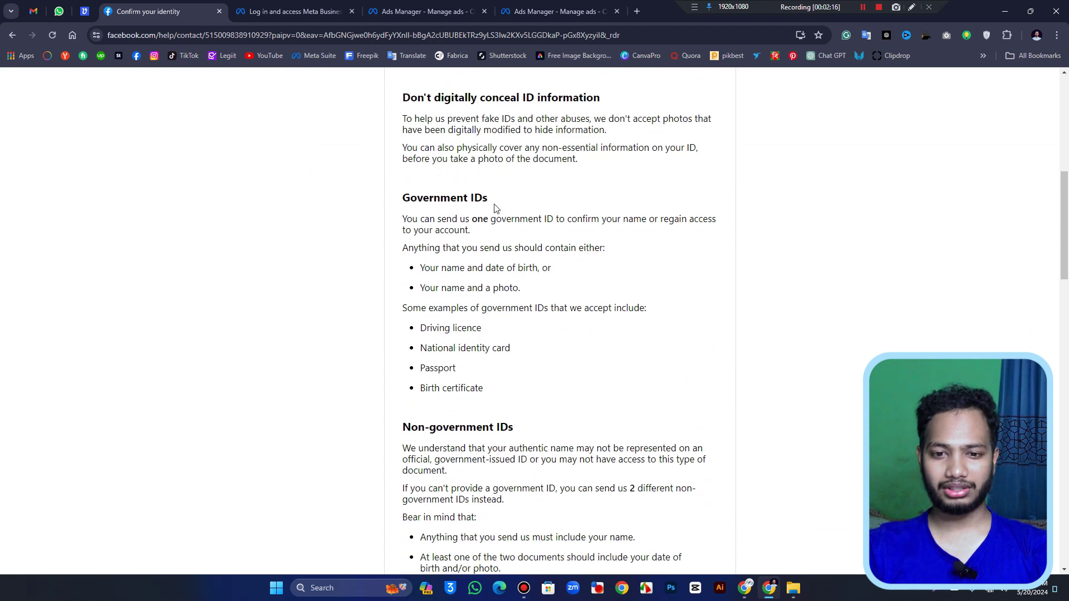
scroll(540, 209, "down", 2)
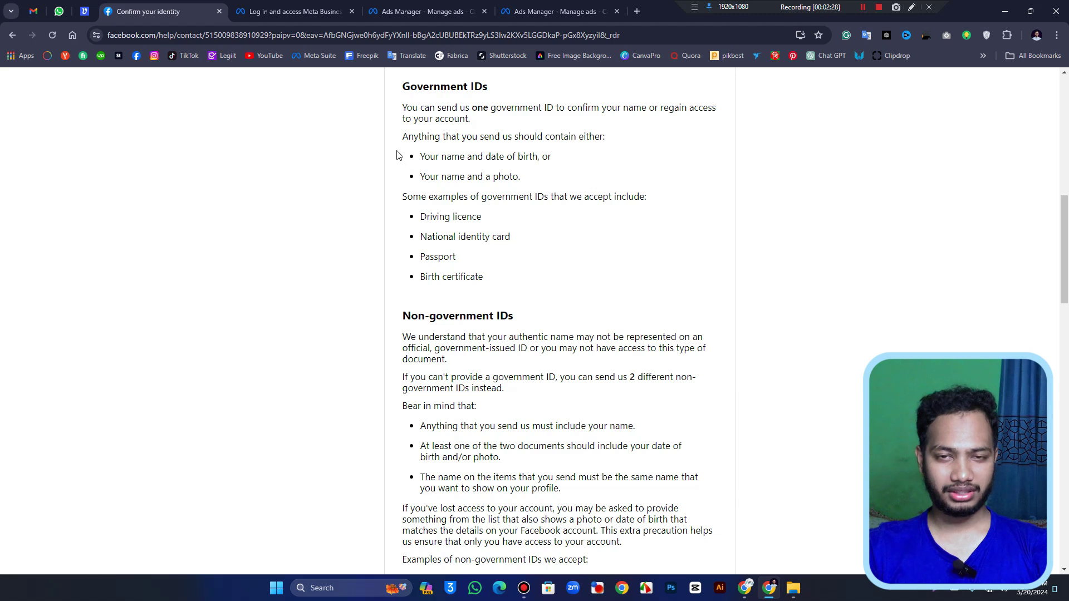
scroll(421, 149, "down", 3)
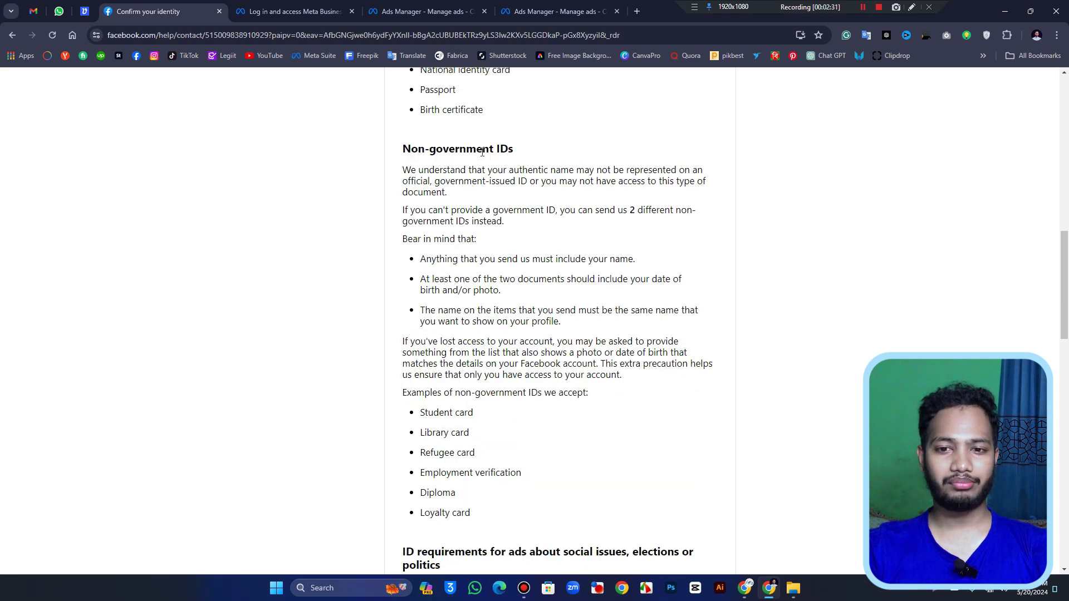
scroll(518, 210, "up", 2)
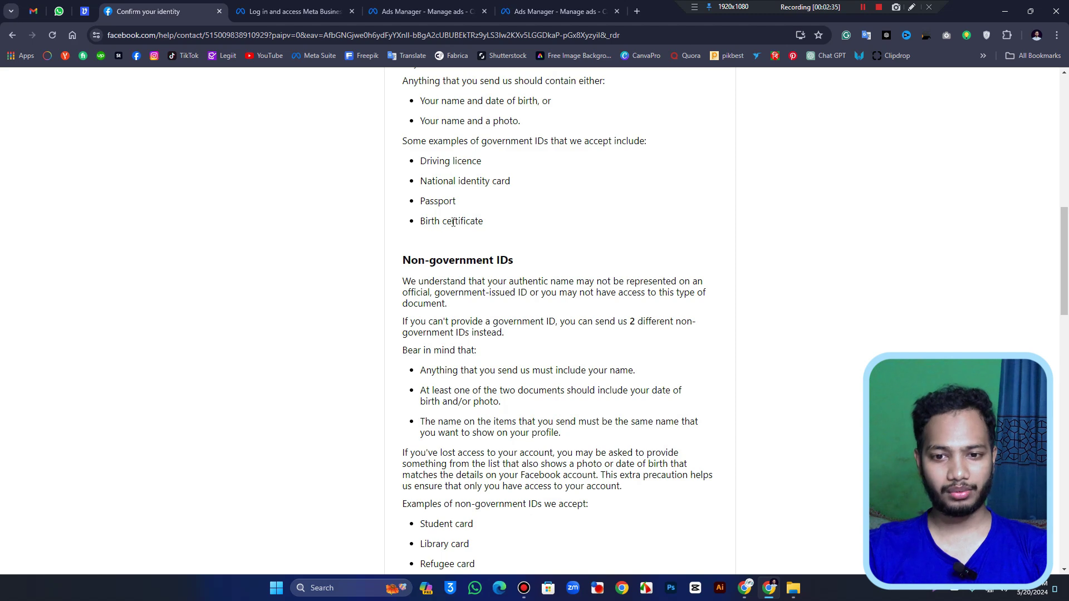
scroll(409, 178, "down", 5)
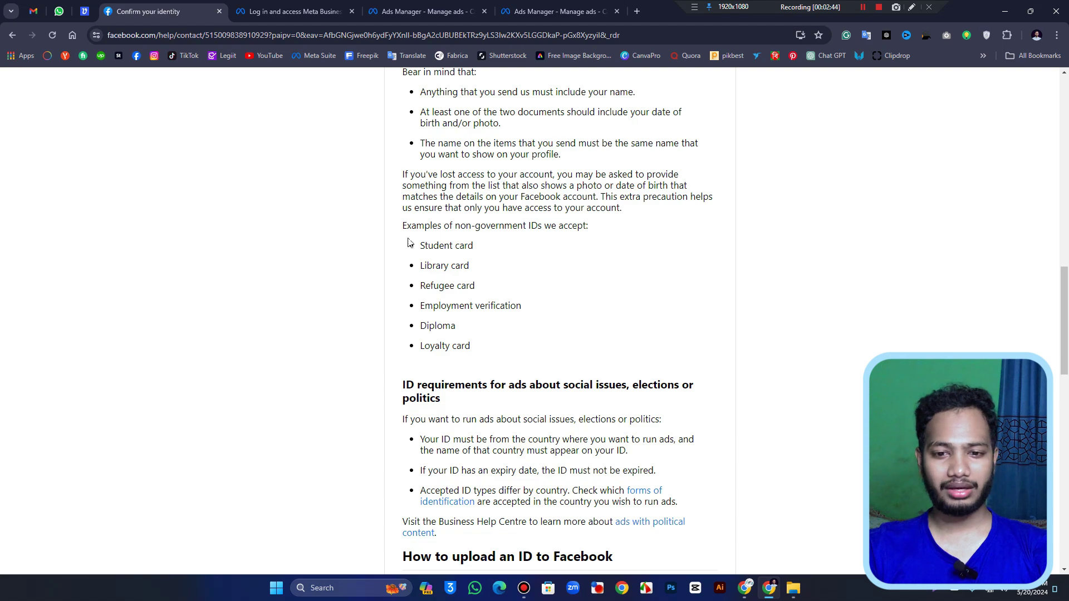
scroll(407, 335, "down", 2)
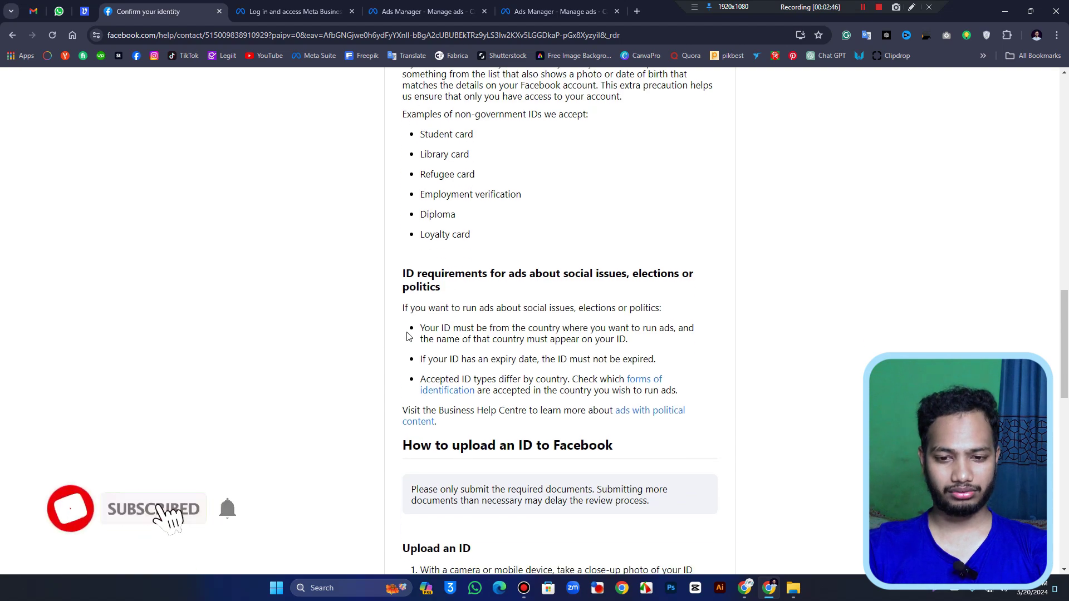
View the file picker for the approved document upload and dismiss it without choosing a file.
scroll(407, 335, "down", 12)
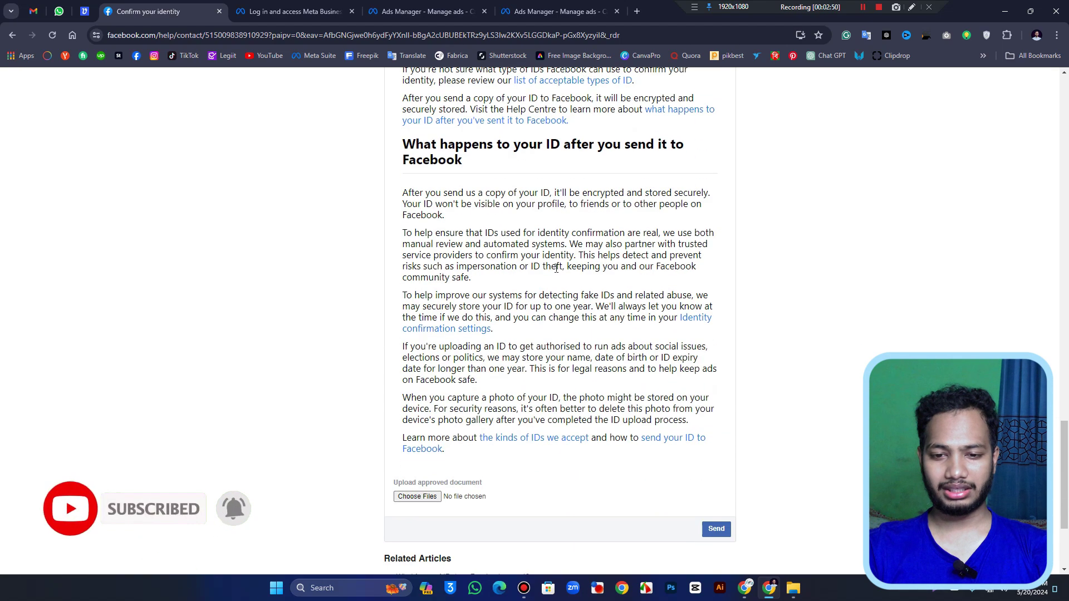
scroll(467, 239, "down", 1)
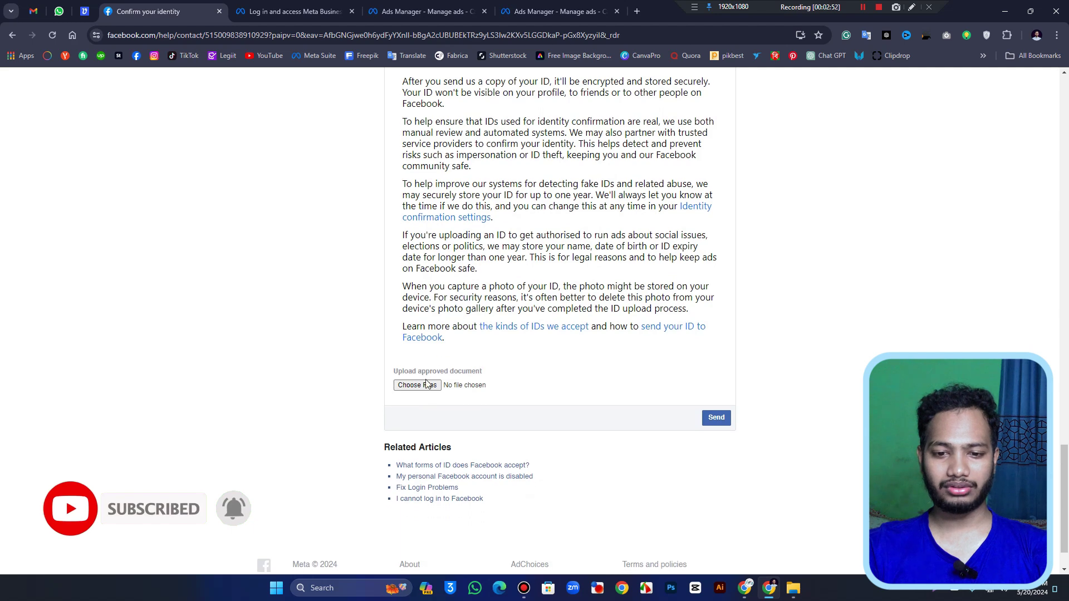
left_click(419, 385)
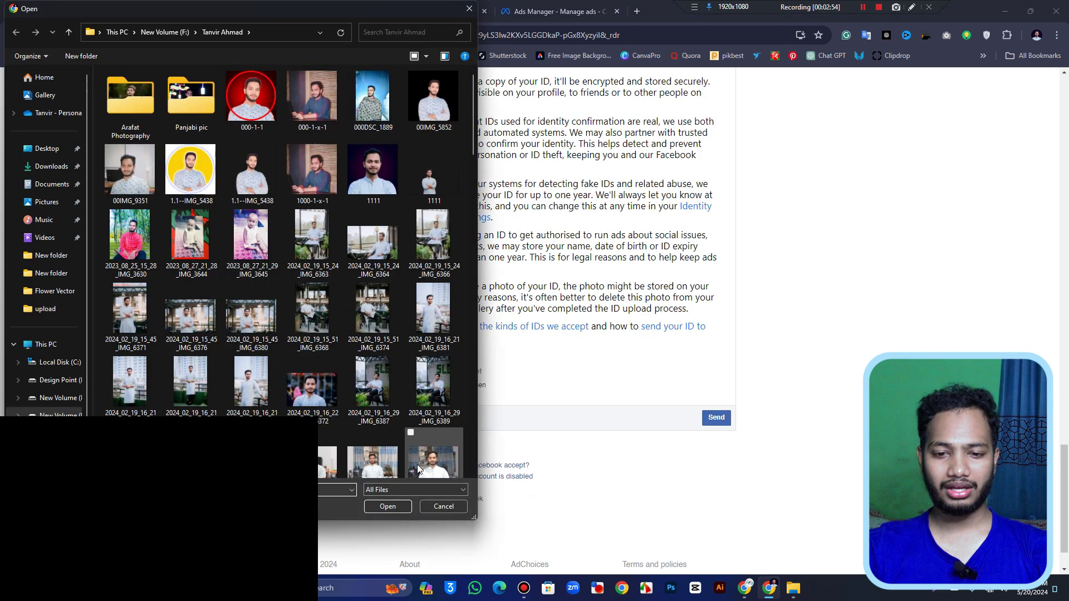
left_click(442, 506)
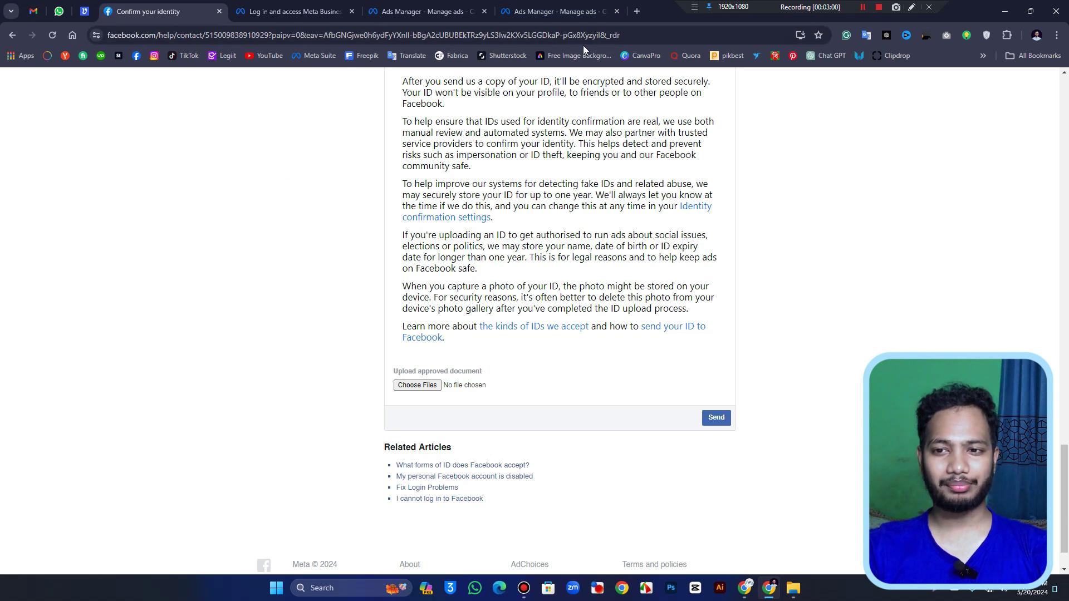
Sketch two stacked red rectangles in a screen capture of the blank page area, resize the capture to 600x700, and discard it.
key("Print")
left_click_drag(16, 82, 371, 540)
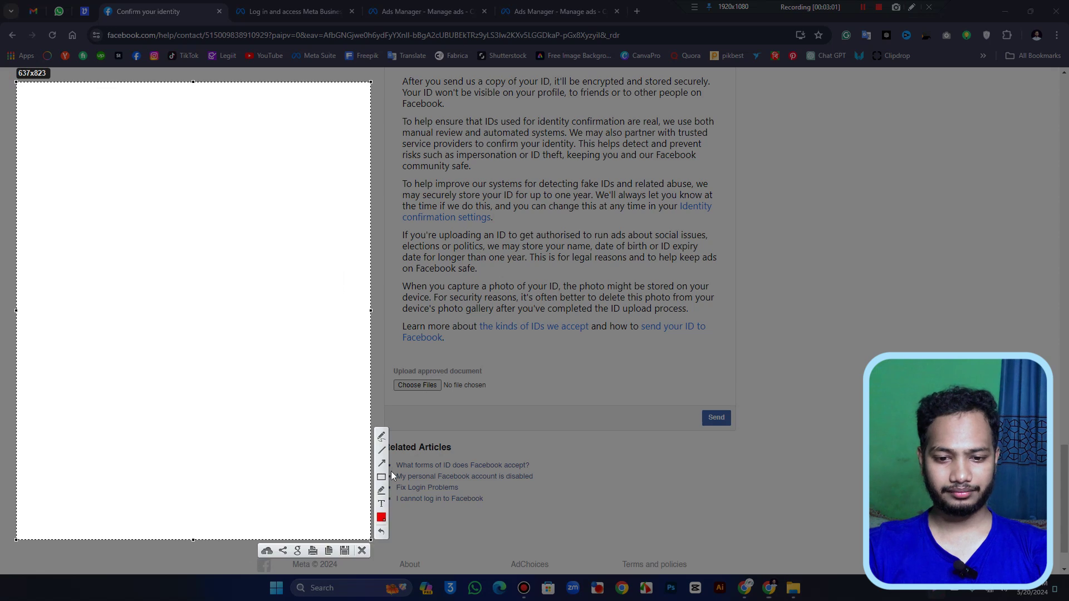
left_click(382, 478)
mouse_move(68, 114)
left_mouse_down()
mouse_move(286, 239)
mouse_move(319, 245)
mouse_move(316, 257)
left_mouse_up()
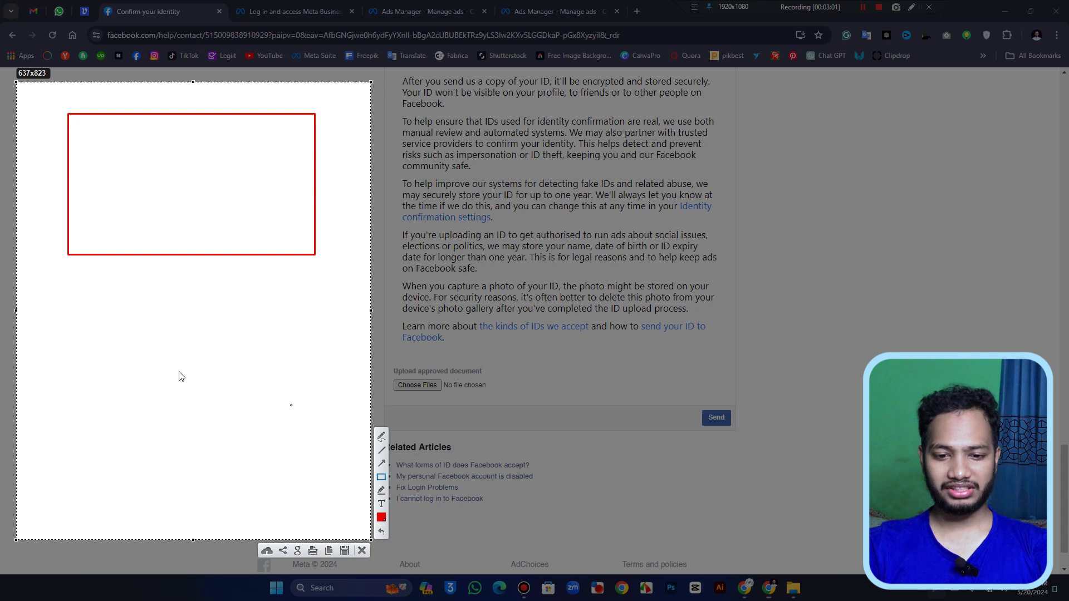
left_click_drag(65, 285, 314, 412)
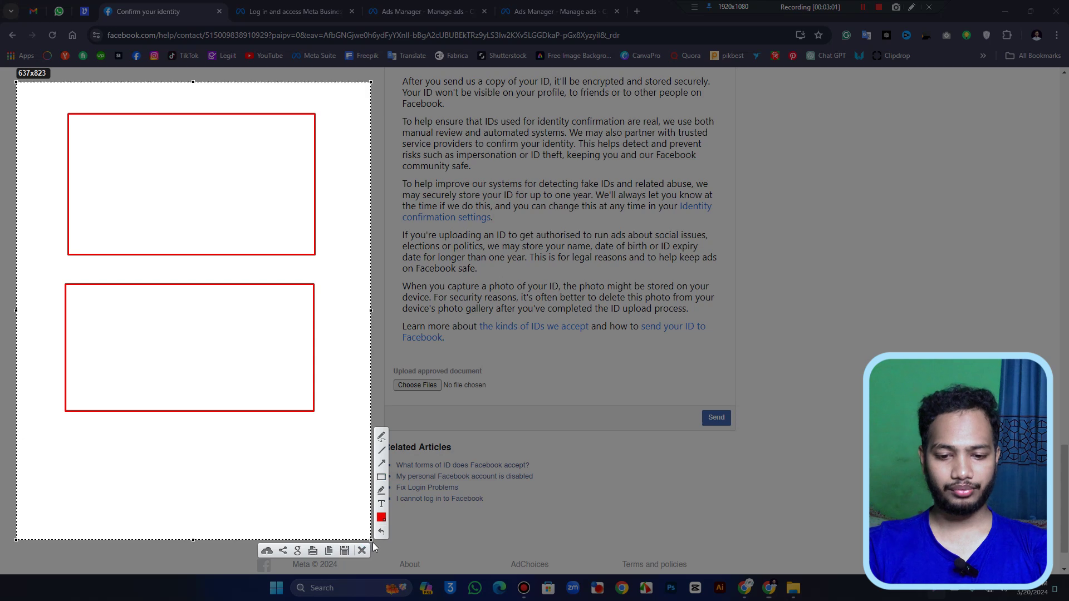
left_click_drag(372, 541, 349, 472)
left_click_drag(231, 157, 233, 159)
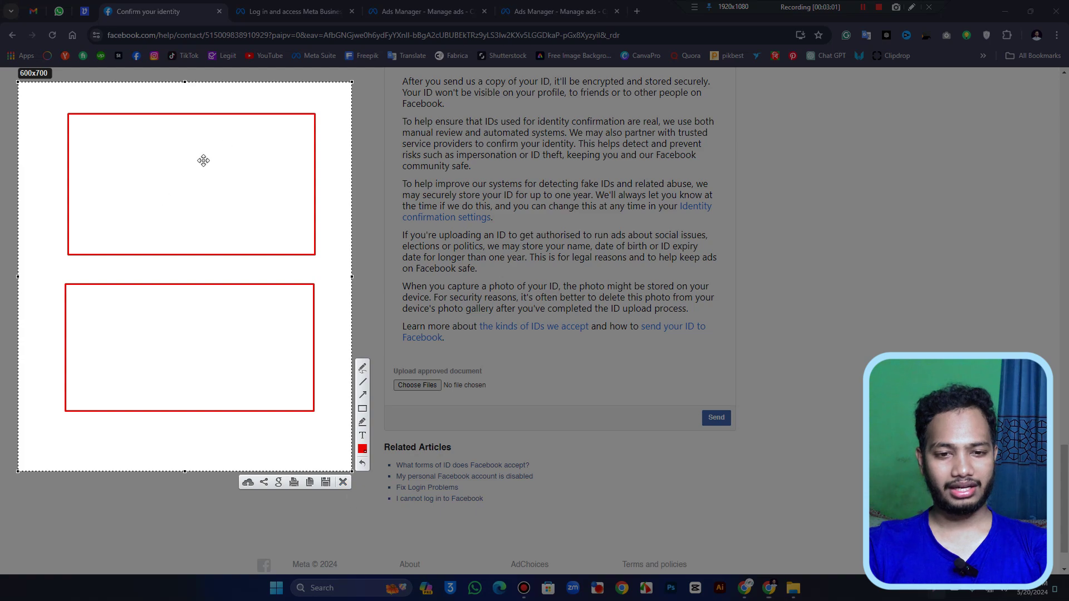
left_click(341, 483)
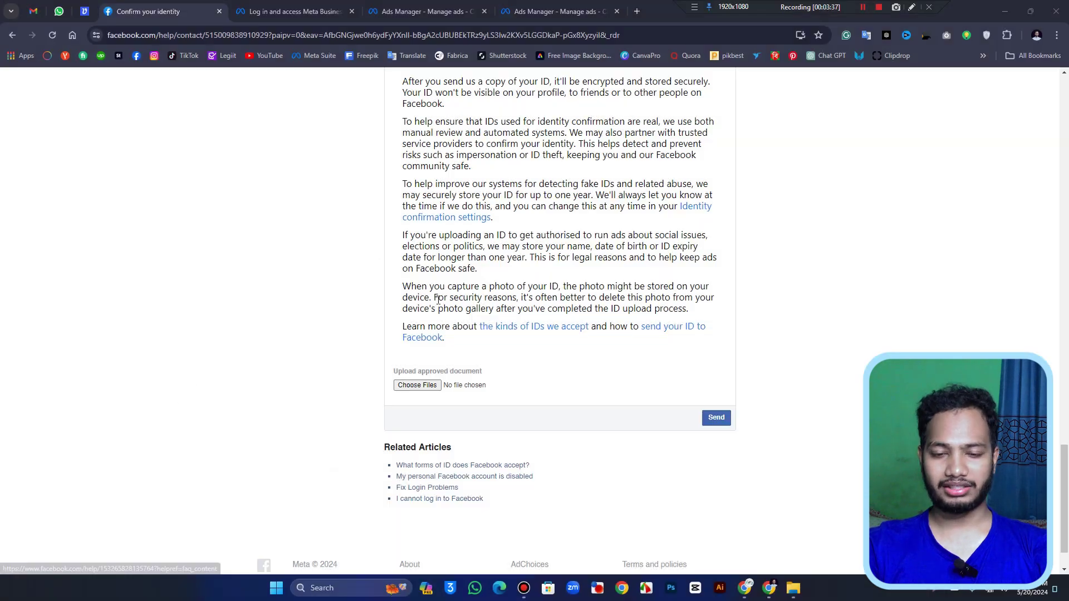
Switch to the business.facebook.com/overview page, highlight its address, and start creating a business portfolio account.
scroll(320, 201, "up", 10)
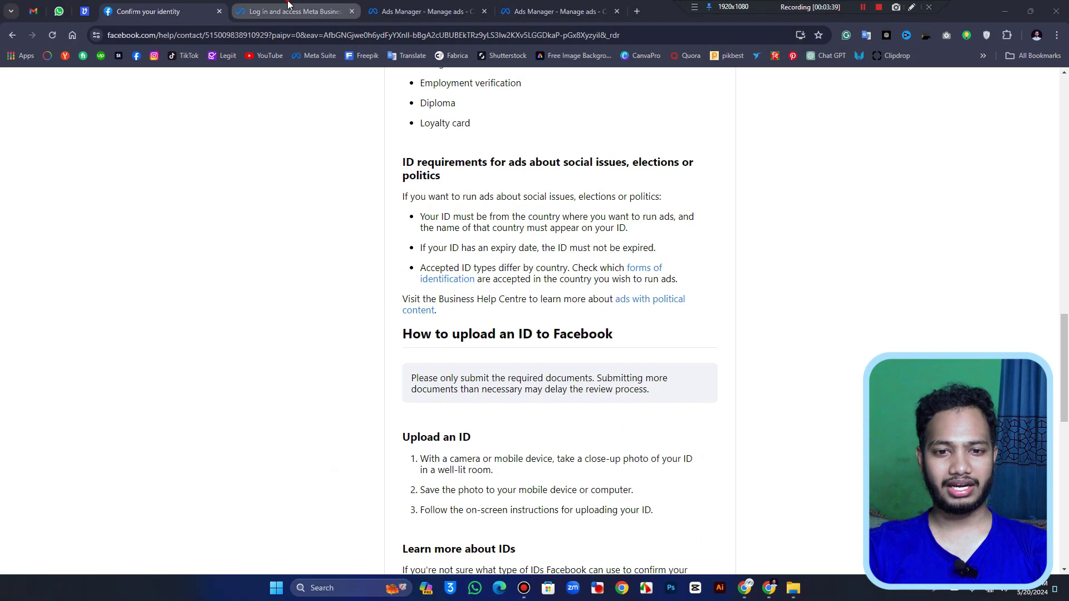
left_click(269, 17)
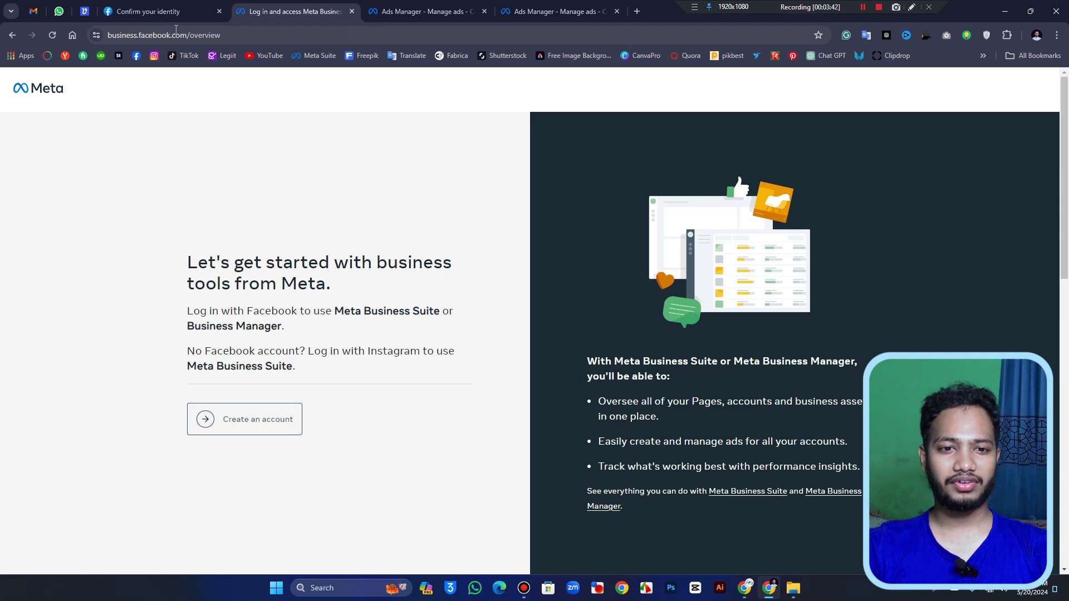
left_click(249, 34)
left_click(249, 34)
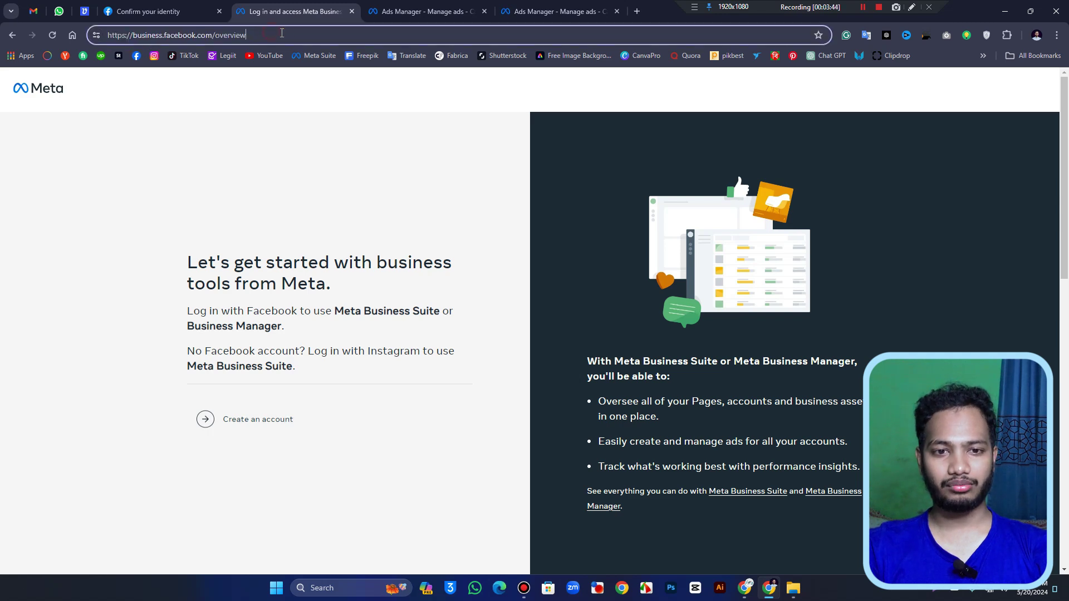
left_click_drag(247, 35, 197, 265)
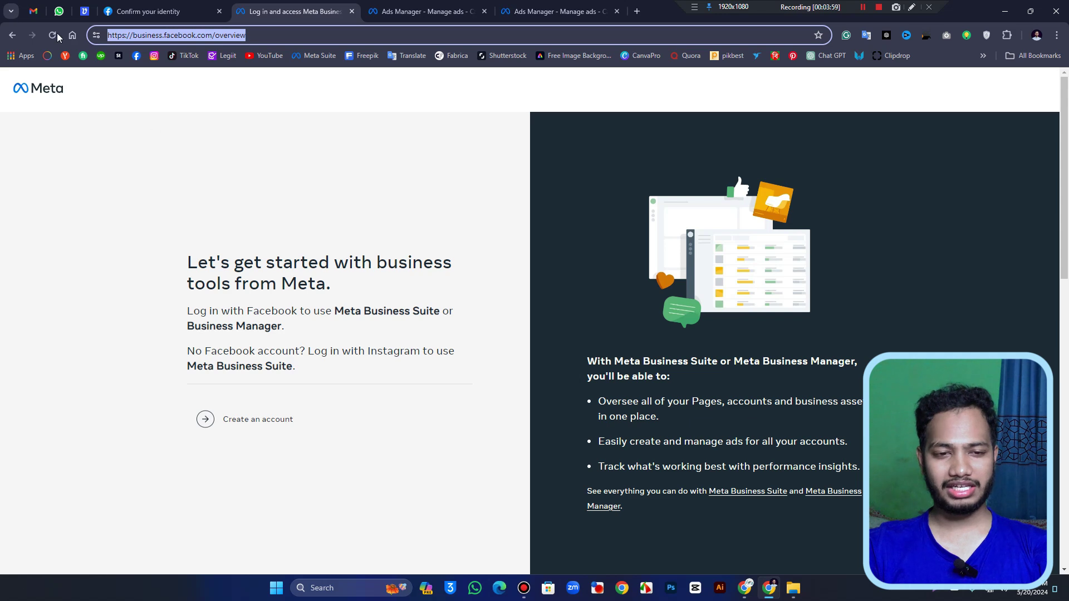
left_click(236, 422)
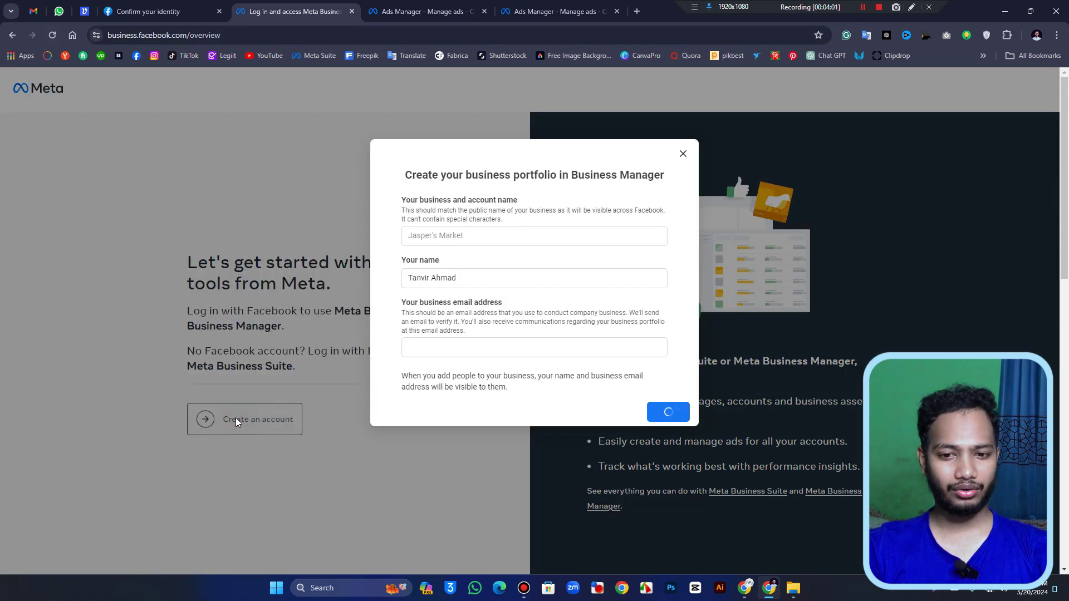
Go through the business and account name, personal name and business email fields of the portfolio form without filling them in.
left_click(461, 235)
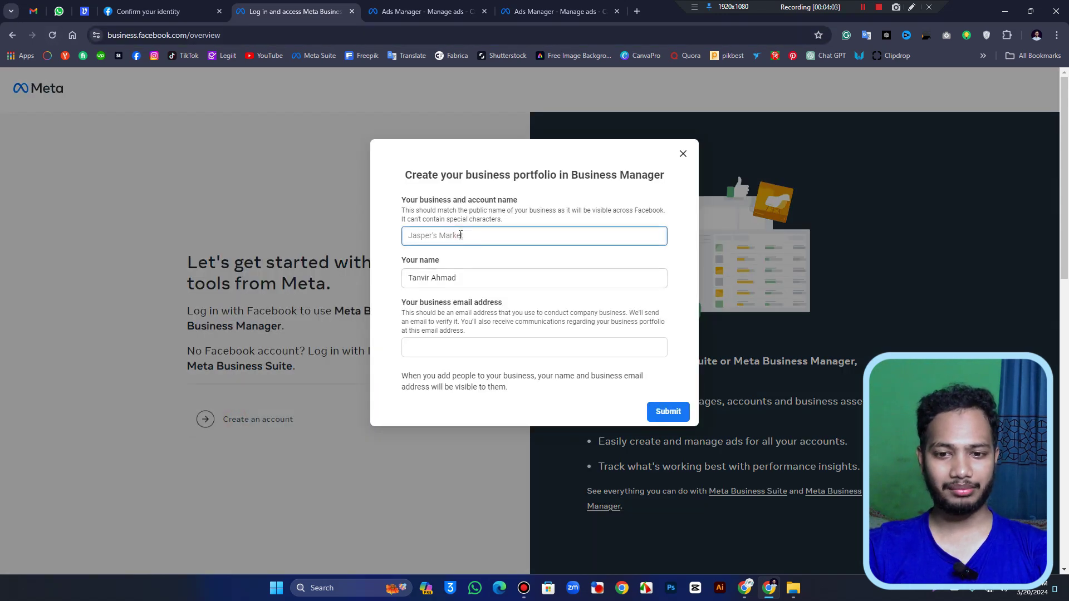
triple_click(478, 278)
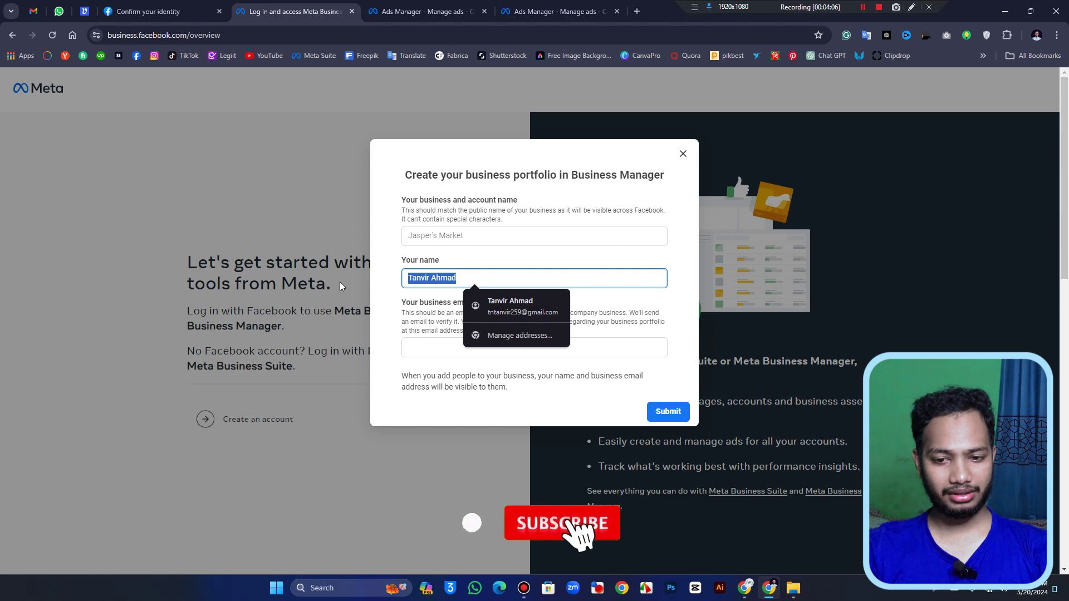
left_click(462, 329)
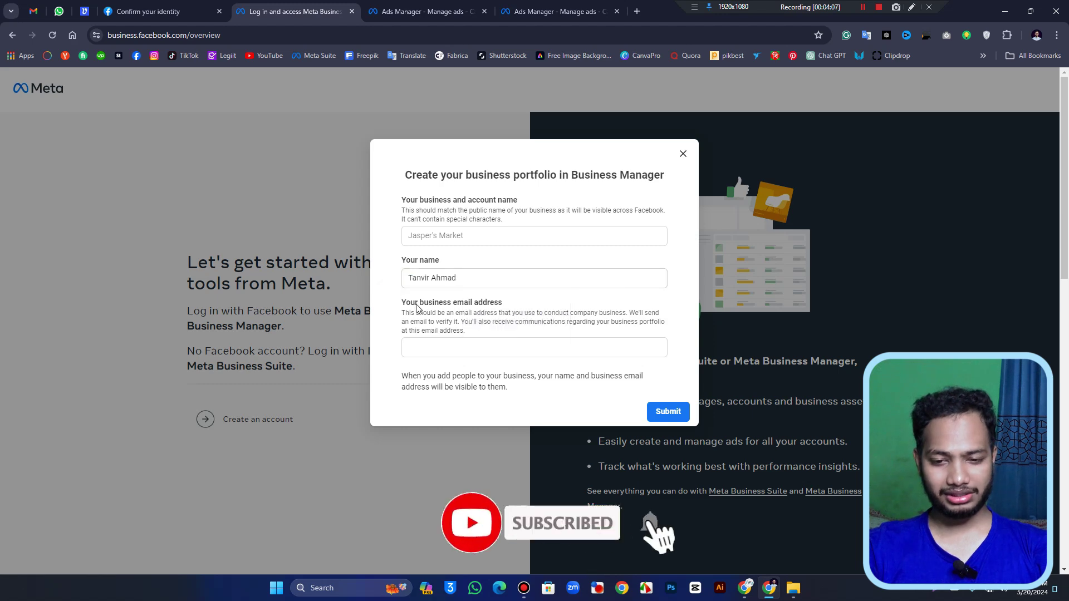
left_click(477, 350)
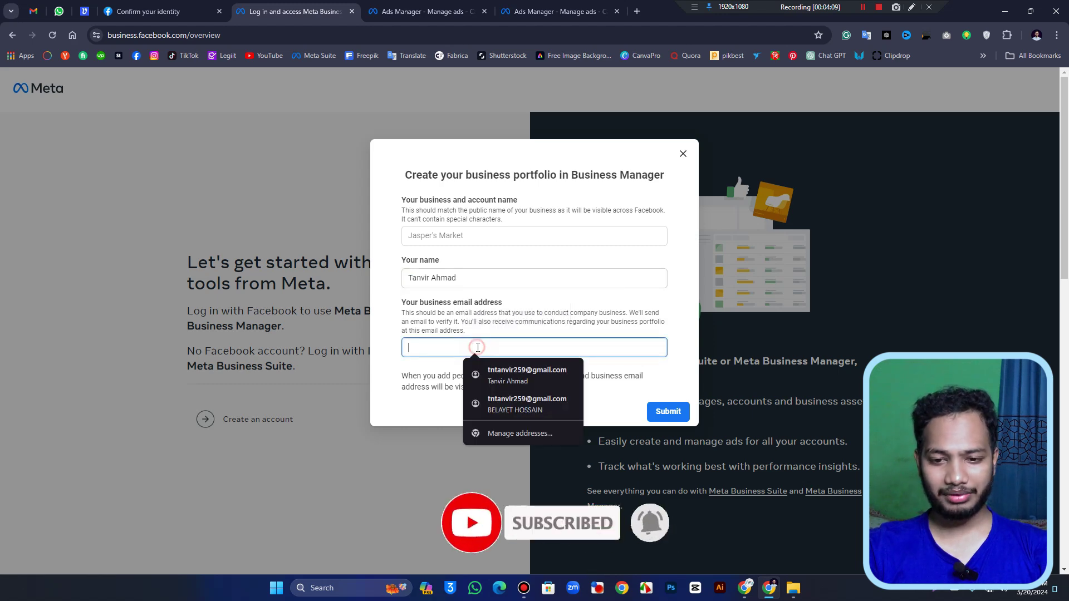
left_click(631, 397)
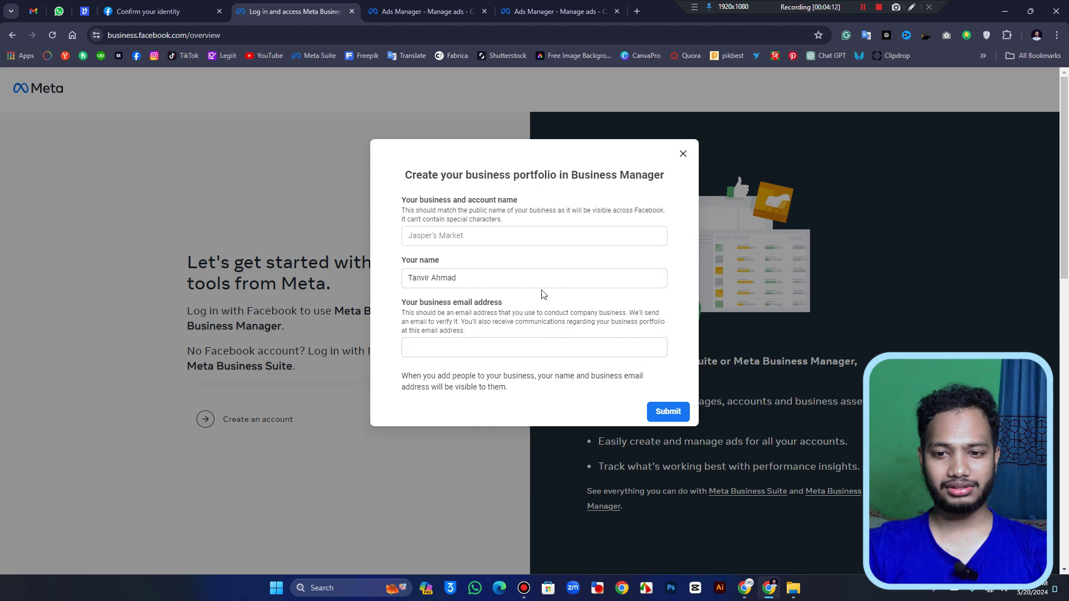
Check the portfolio list and campaigns page in Ads Manager, and return to the business and account name field of the portfolio form.
left_click(557, 11)
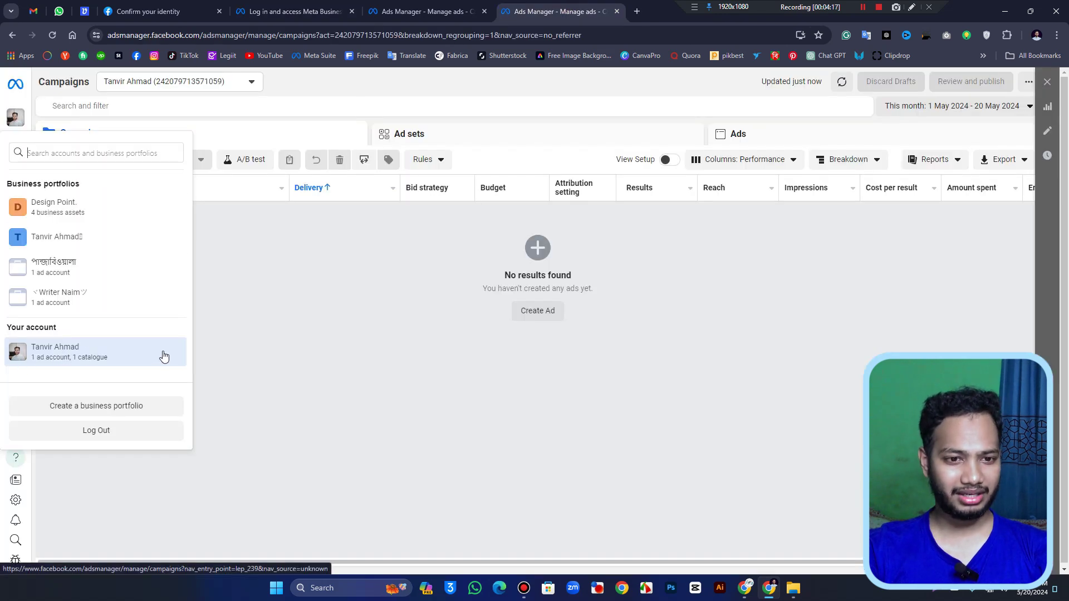
left_click(423, 11)
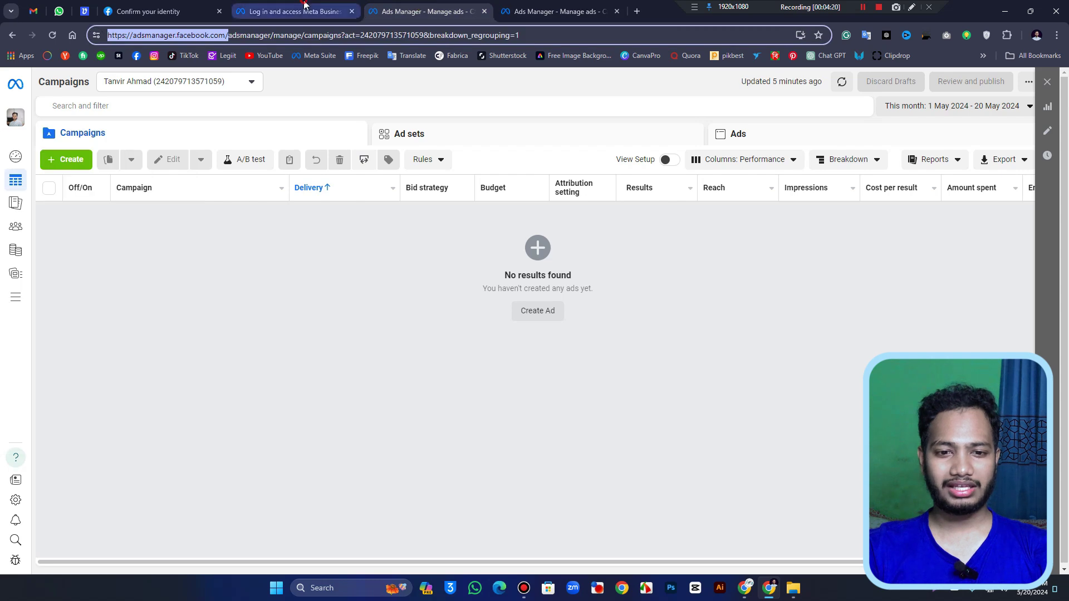
left_click(295, 11)
left_click(473, 234)
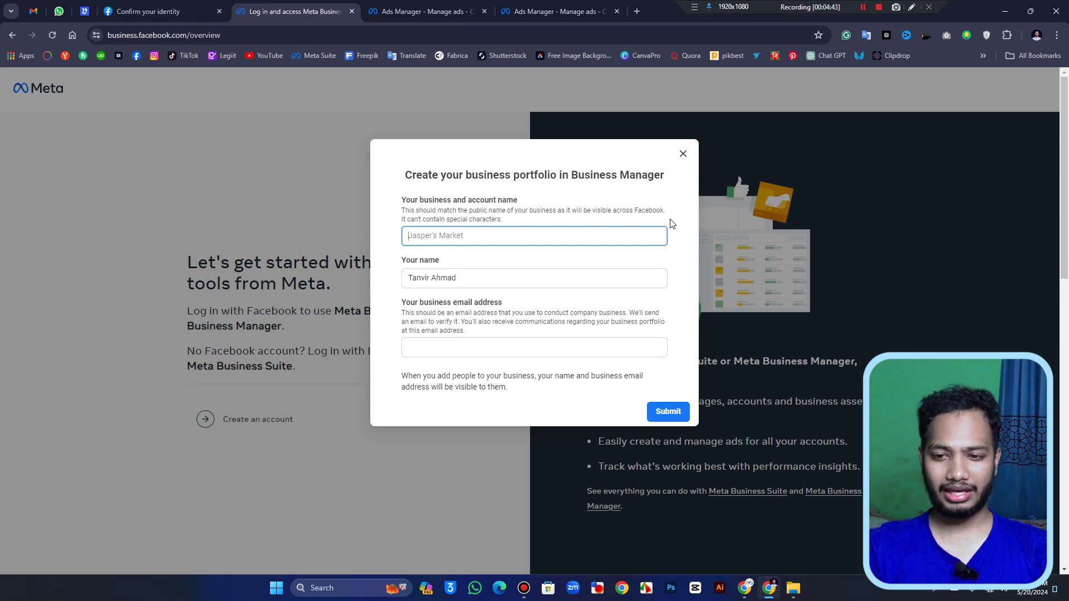
Close the portfolio form on the business overview page and check the account and business portfolio list in Ads Manager.
left_click(683, 154)
left_click(450, 6)
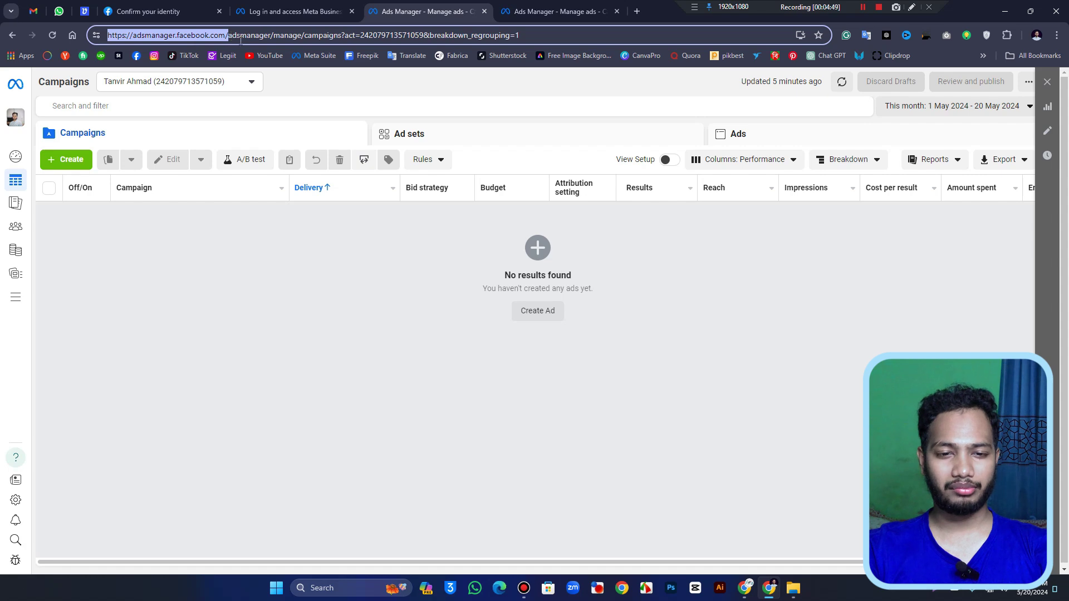
left_click(547, 8)
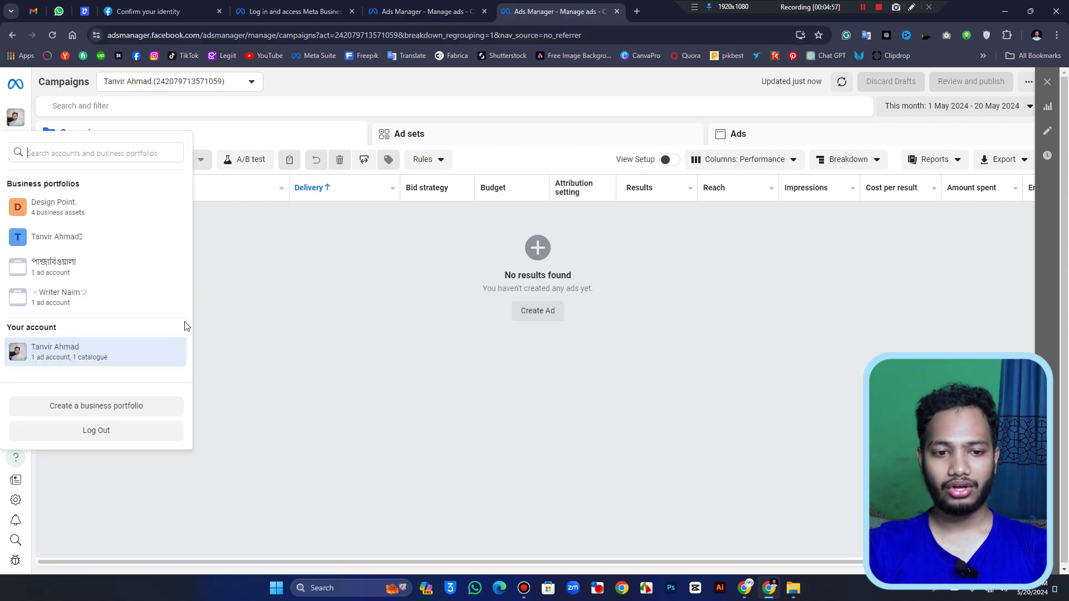
left_click(250, 300)
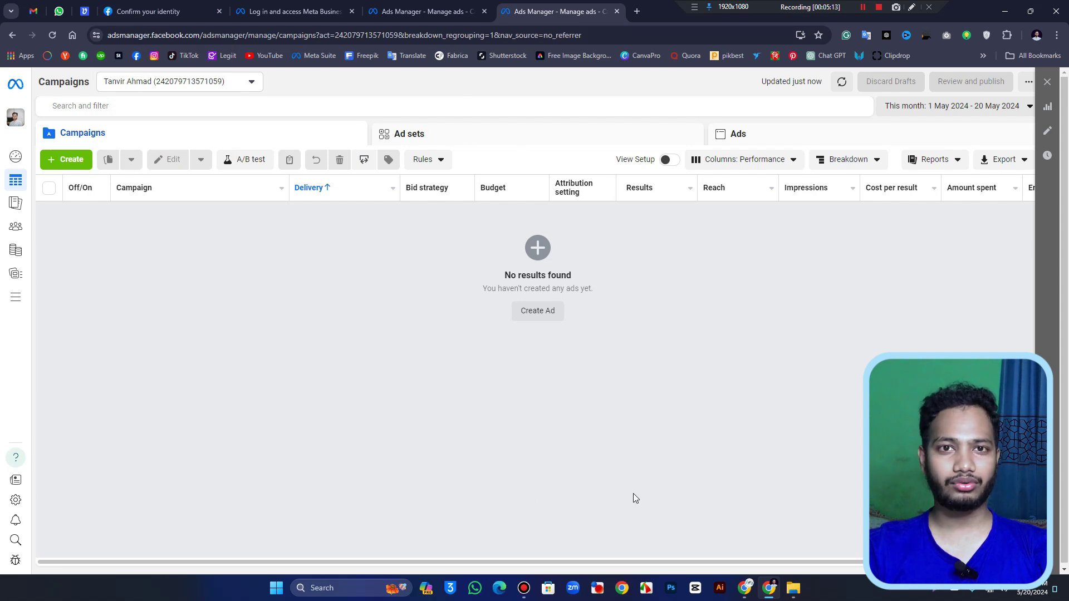
Go through the first name, surname and business email fields of Ads Manager's business portfolio creation form, and cancel it.
mouse_move(22, 157)
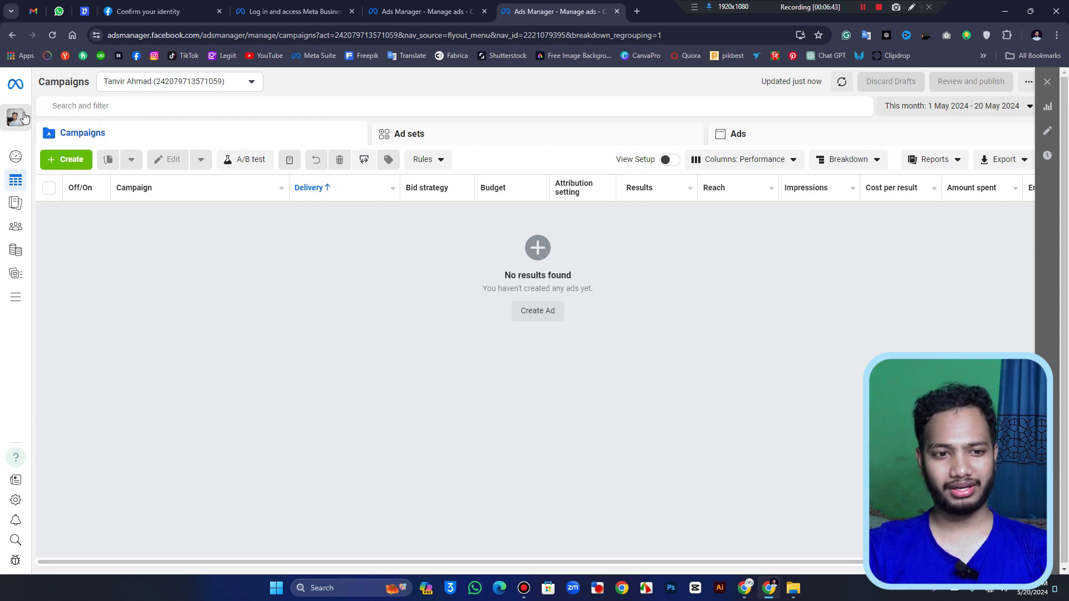
left_click(22, 121)
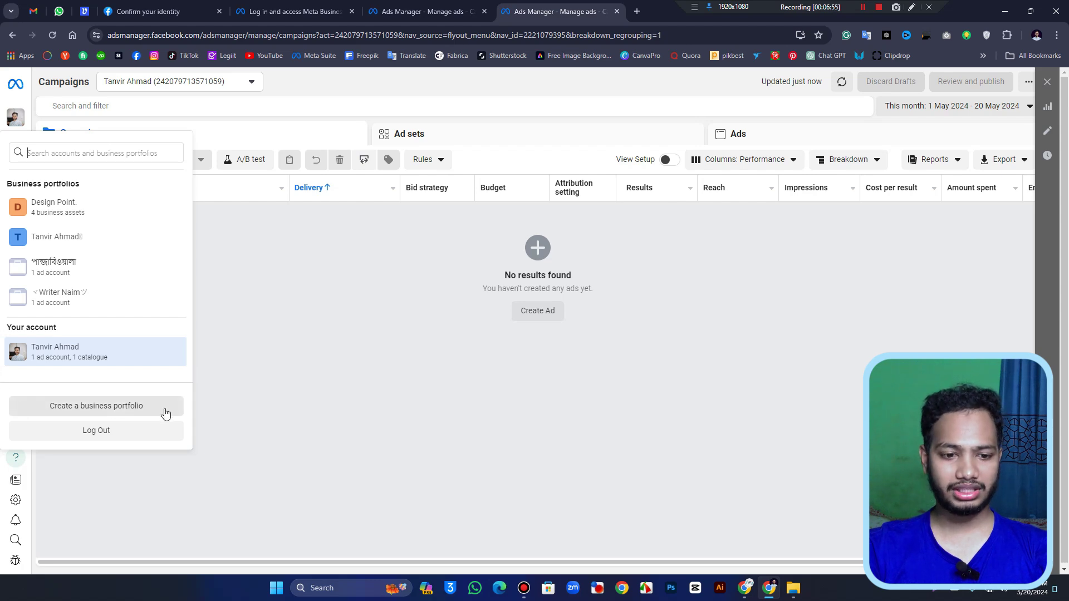
left_click(128, 412)
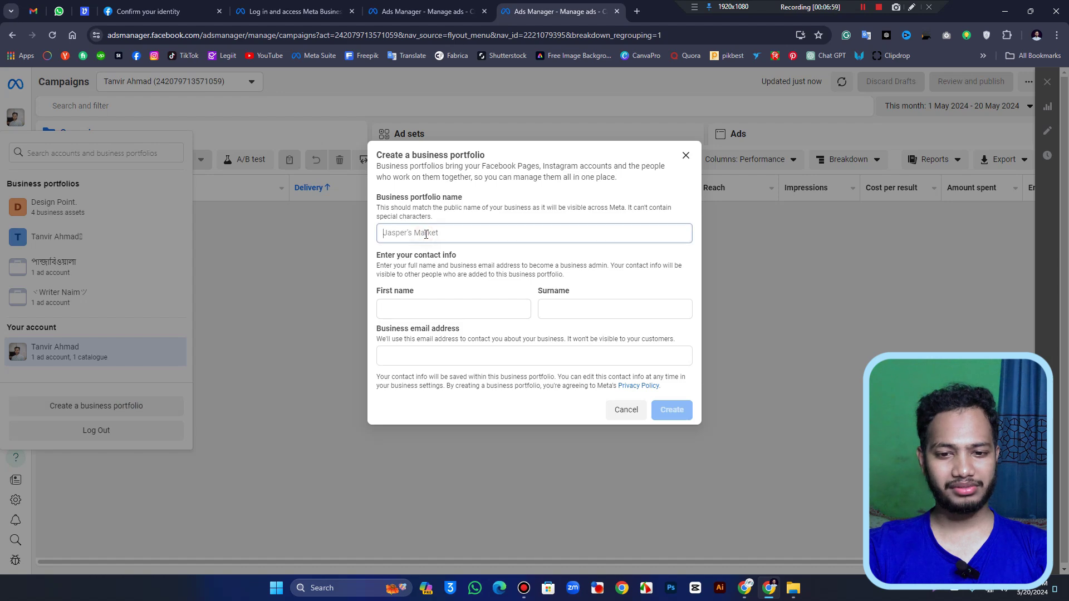
left_click(411, 307)
left_click(540, 310)
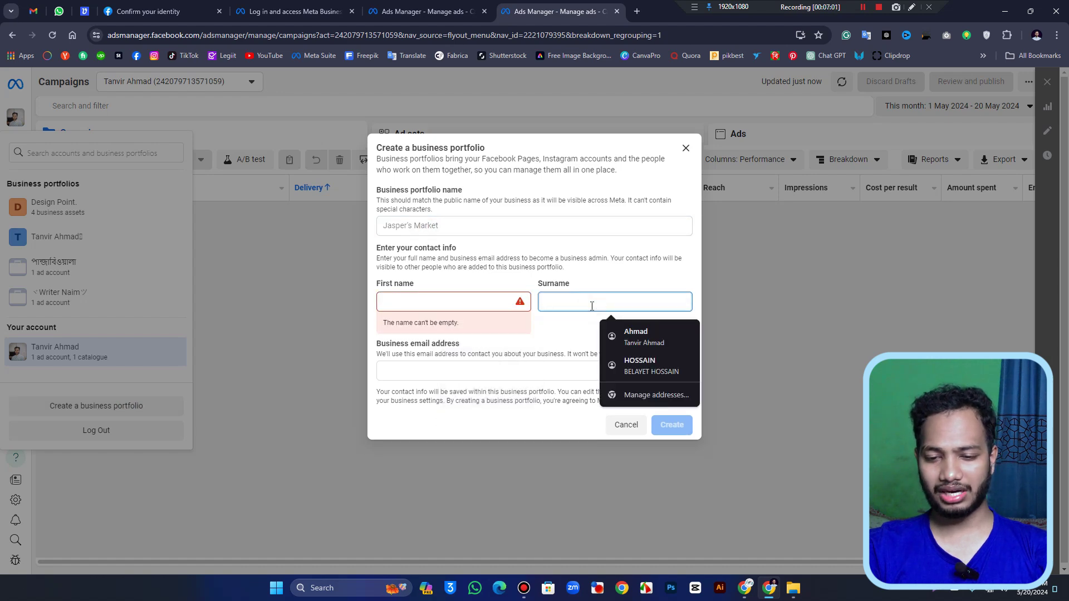
left_click(401, 378)
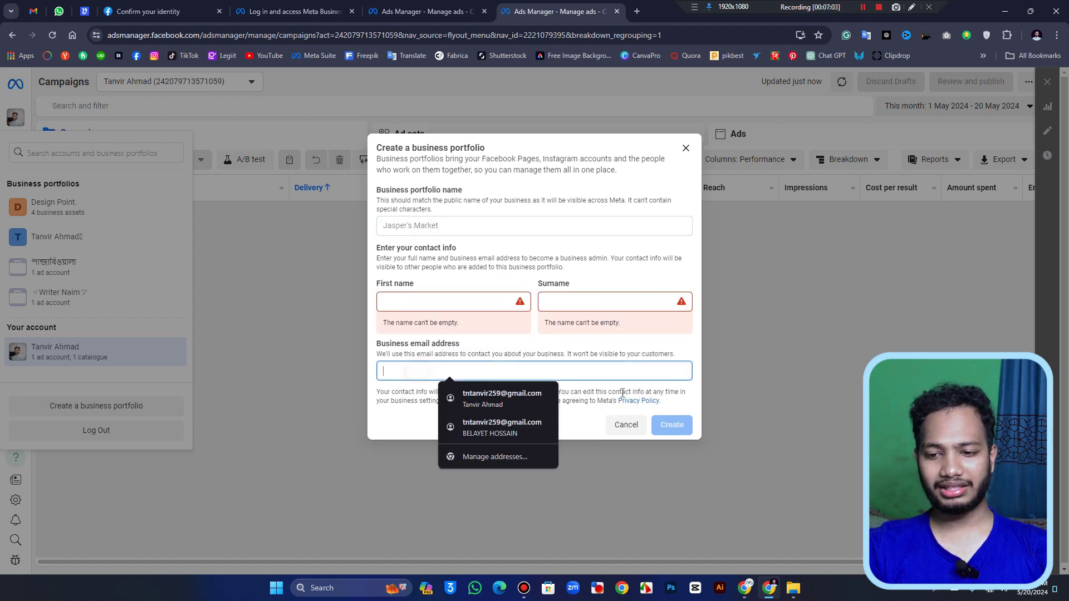
left_click(626, 425)
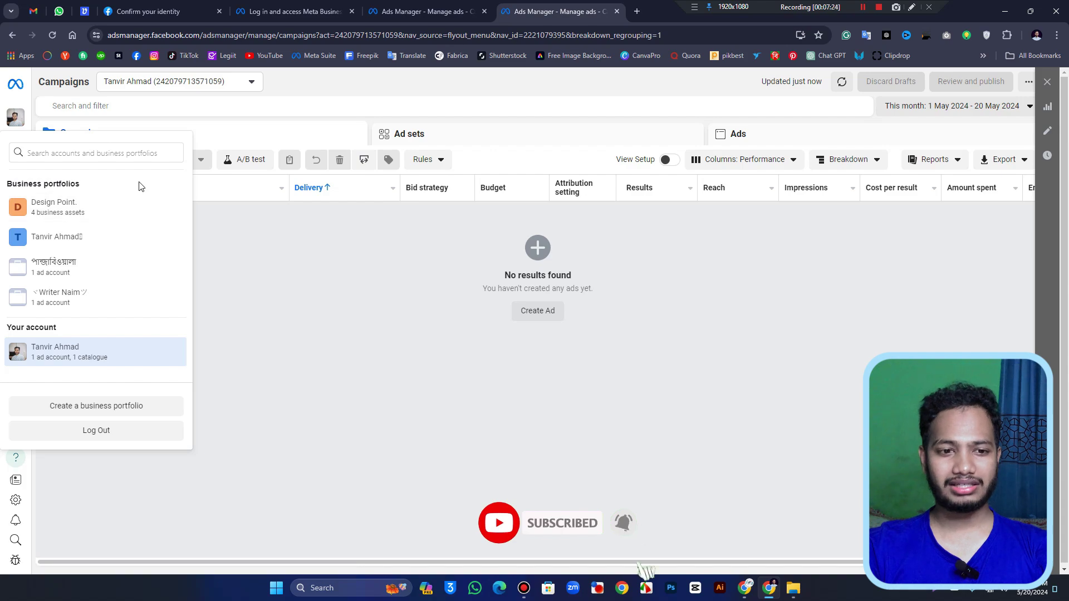
Skim the ID requirements on the Confirm your identity page, and return to Ads Manager's campaigns page with the account list closed.
left_click(161, 11)
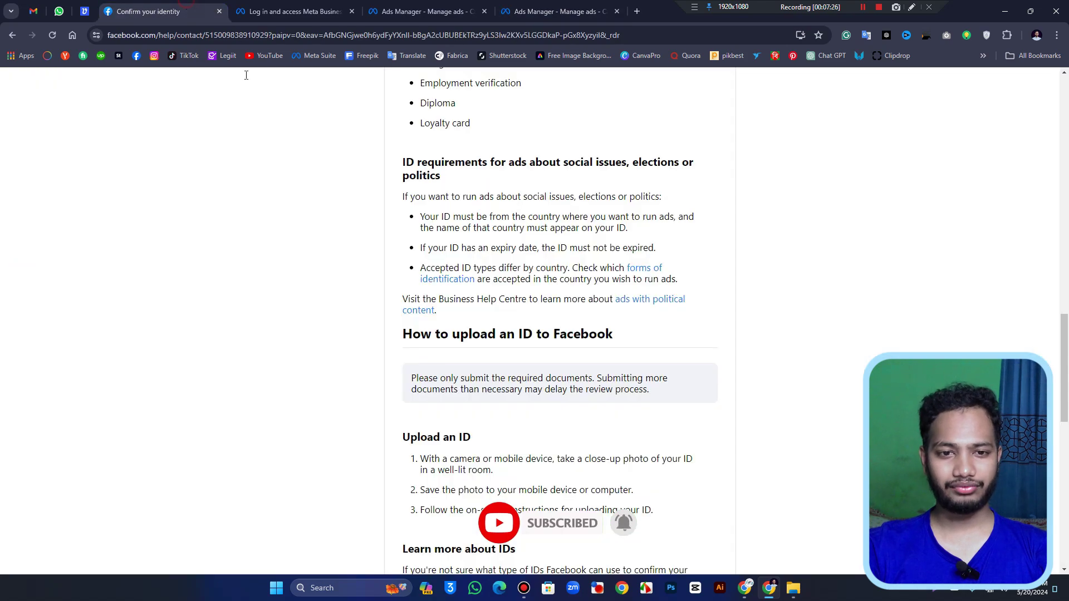
scroll(586, 345, "down", 10)
scroll(586, 348, "up", 8)
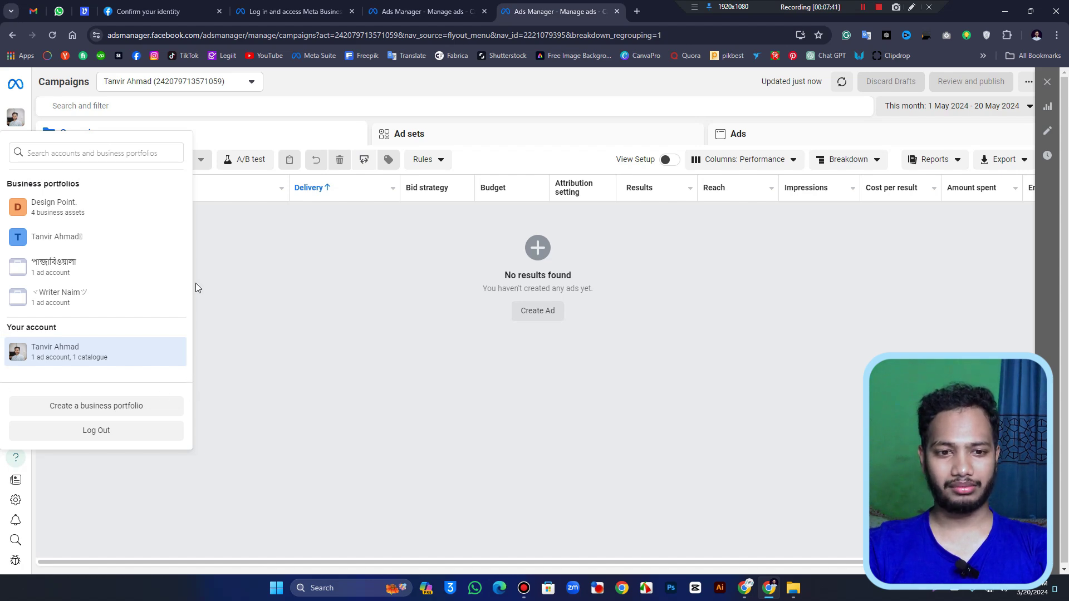
left_click(230, 268)
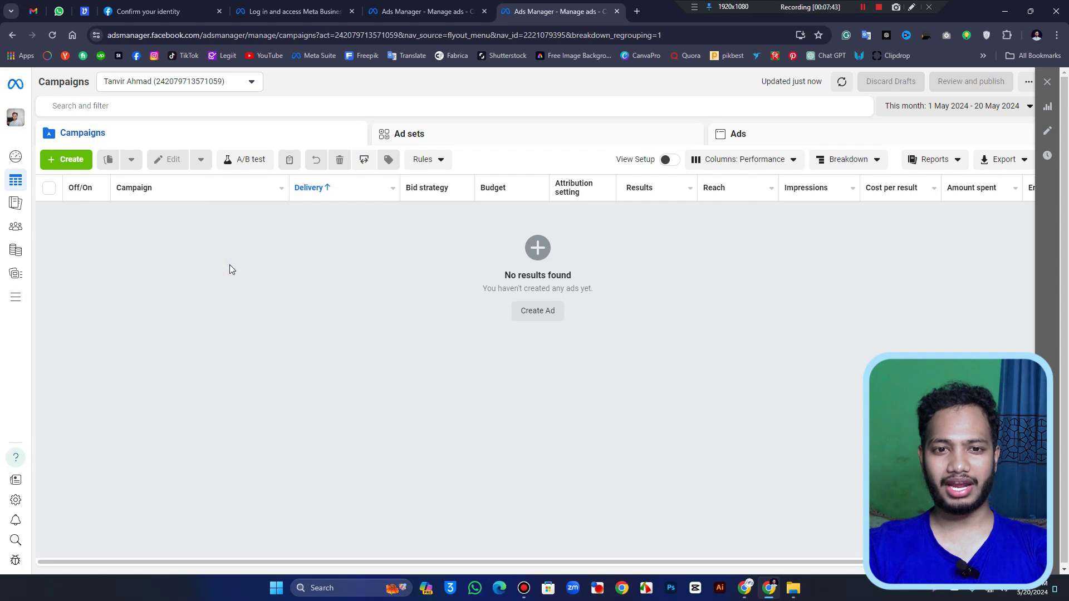